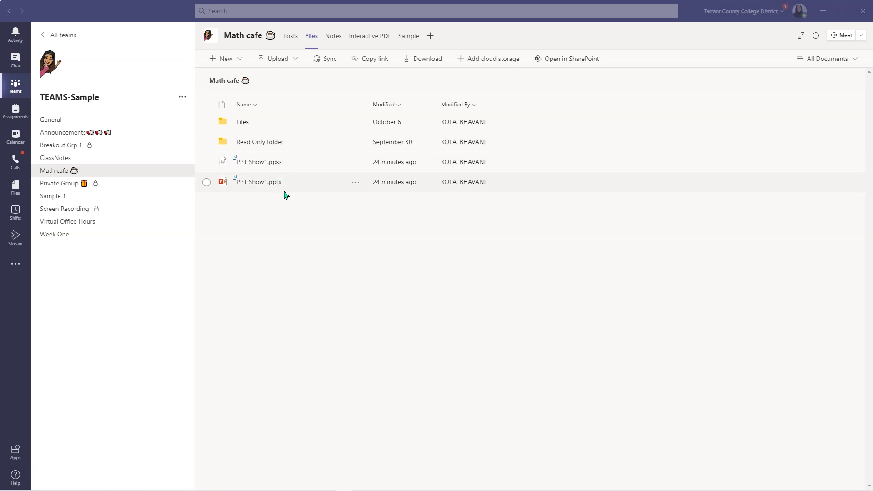
- Open PPT Show1.pptx from the Math cafe files to view its editable slides, and return to the file list
left_click(256, 184)
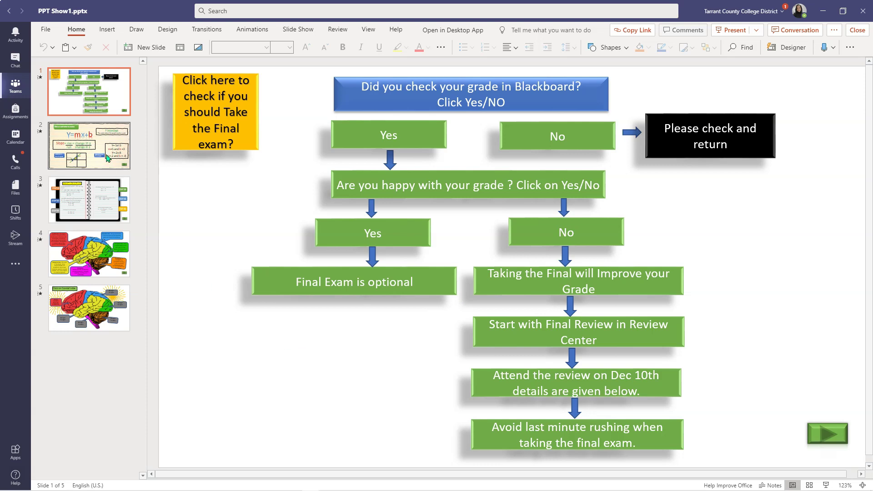
left_click(15, 86)
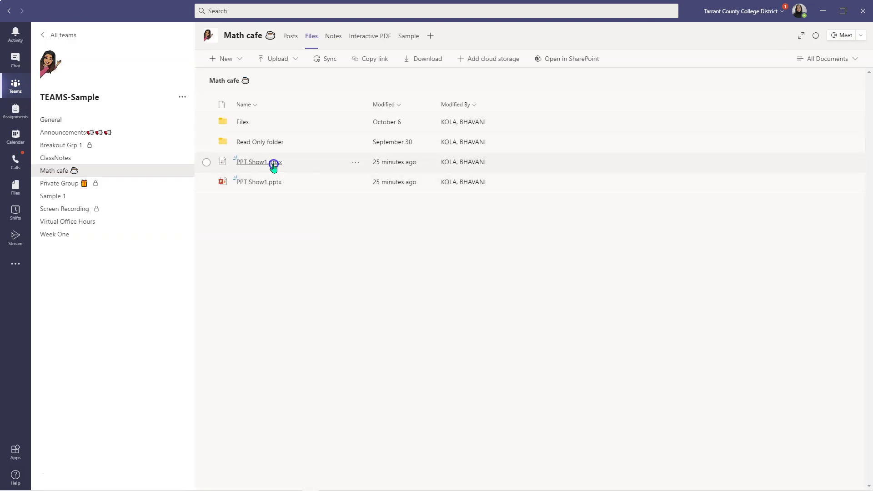
- Open PPT Show1.ppsx, answer Yes to the Blackboard grade question and No to the happy-with-grade question, and advance to slide 2
left_click(274, 164)
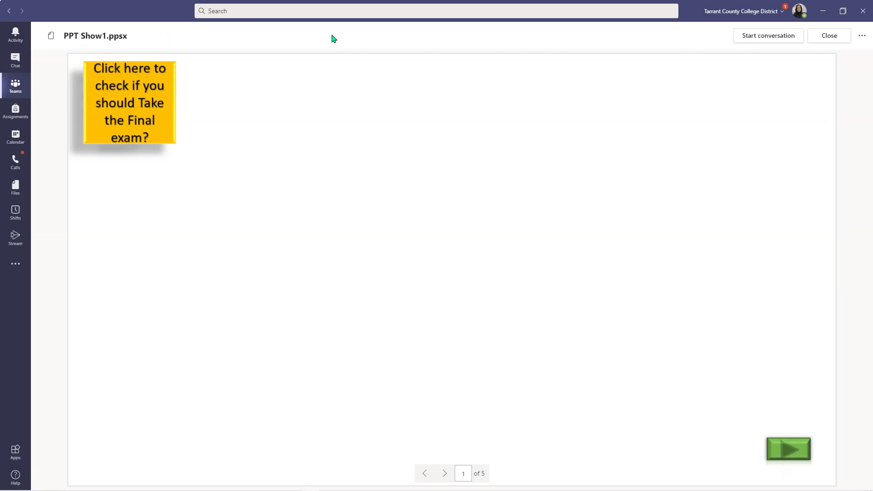
left_click(134, 105)
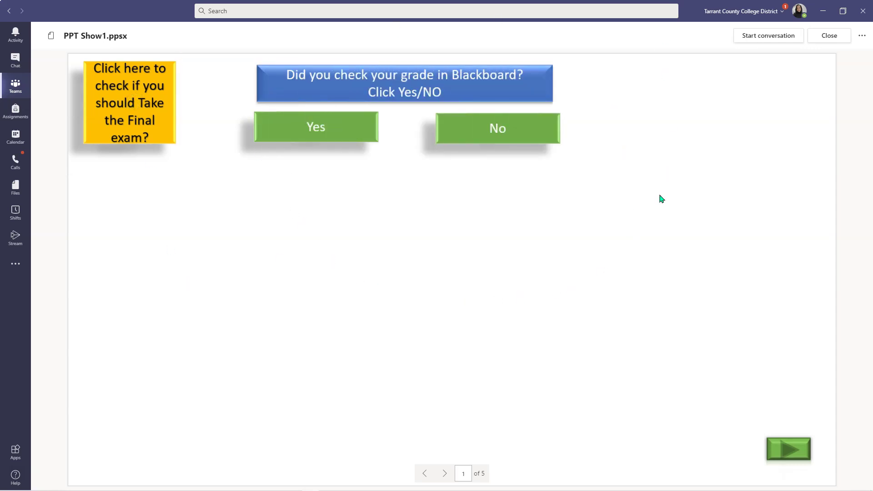
left_click(342, 126)
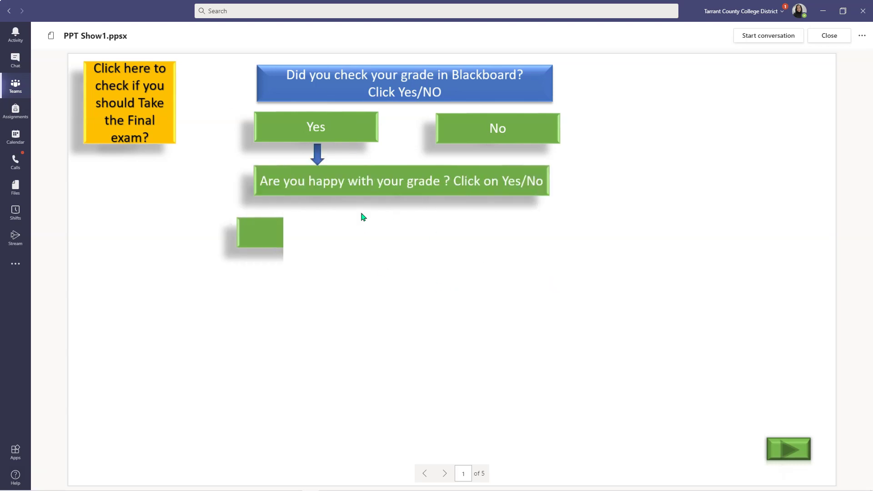
left_click(503, 215)
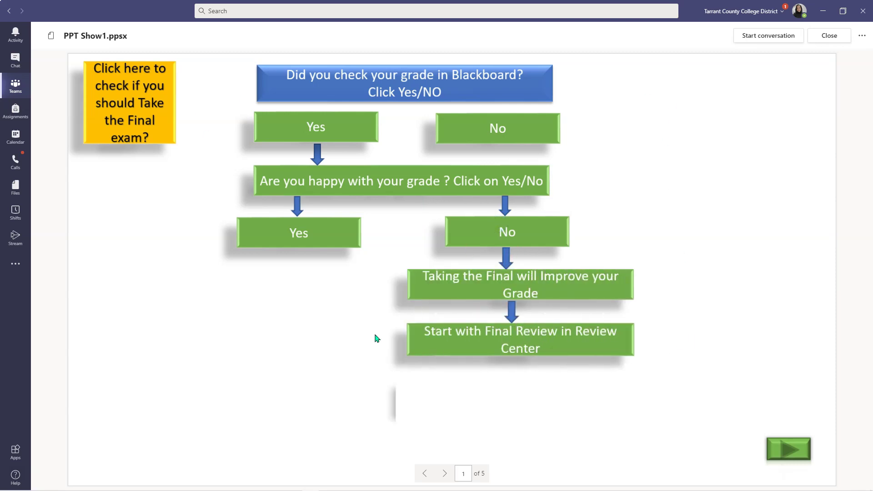
left_click(791, 454)
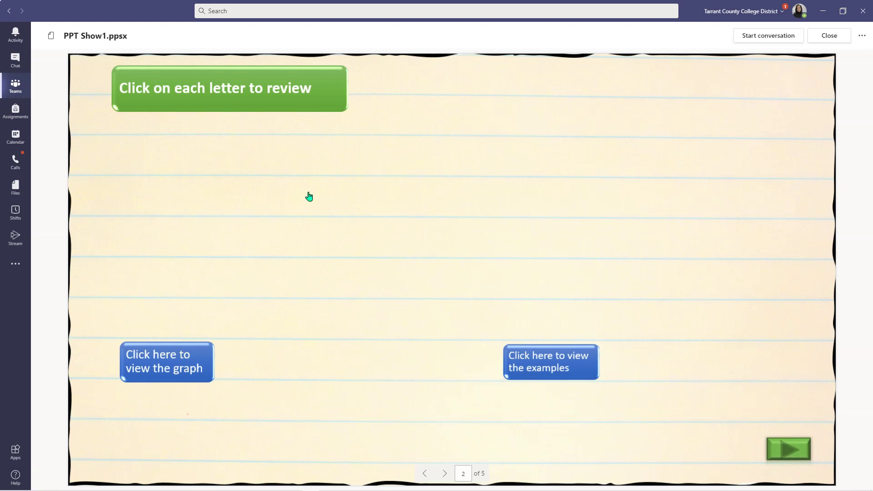
- On slide 2, reveal the equation, the explanations of m and b, the examples and the graph, and advance to slide 3
left_click(265, 98)
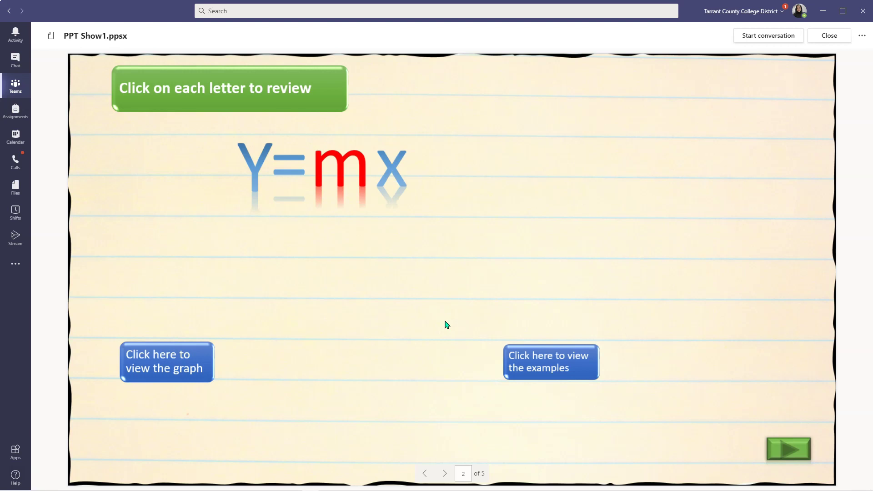
left_click(358, 173)
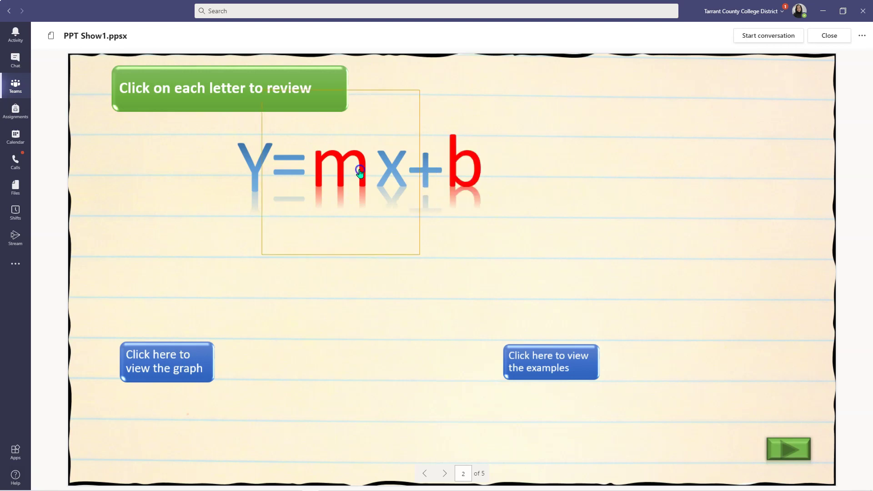
left_click(470, 172)
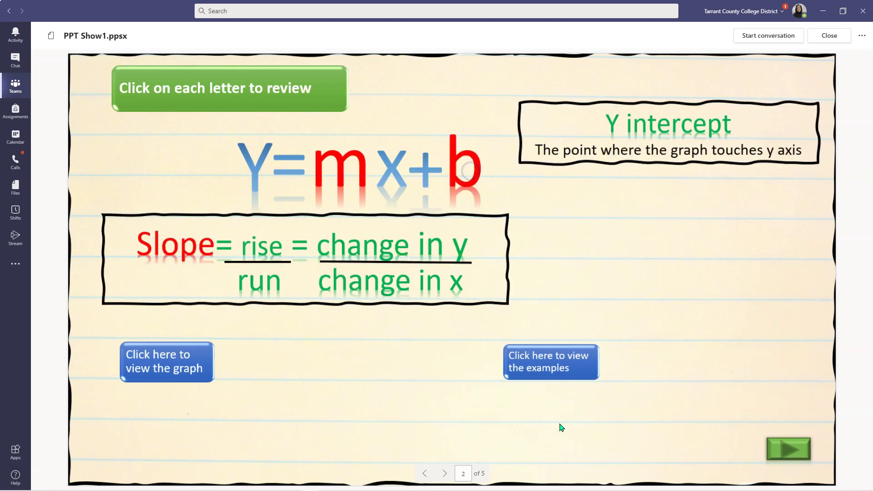
left_click(558, 362)
left_click(193, 361)
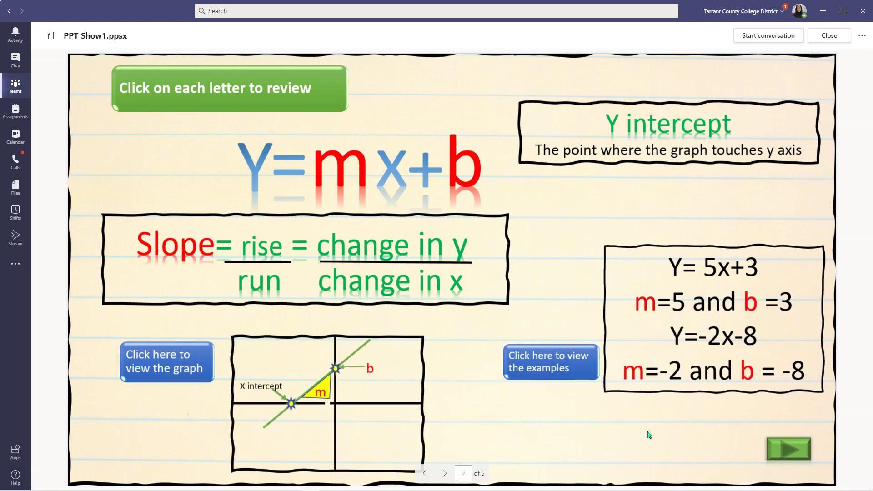
left_click(789, 451)
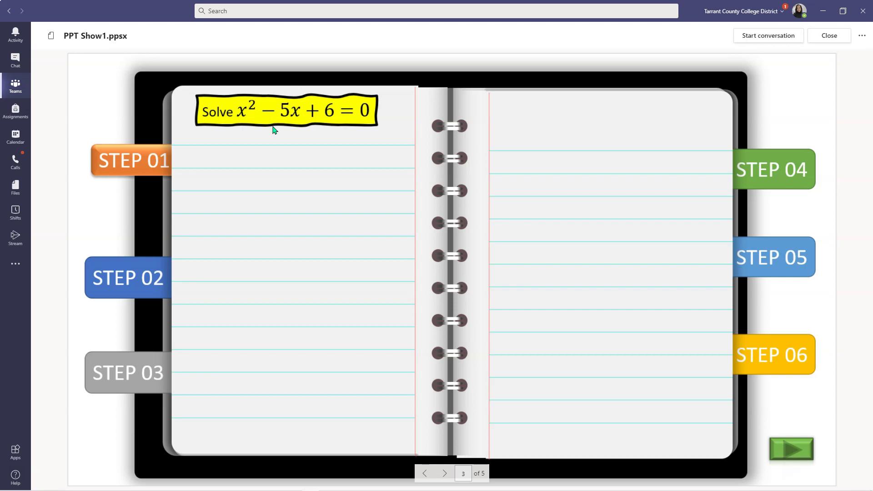
- Reveal steps 01 to 06 of the quadratic equation solution in the notebook slide and advance to slide 4
left_click(152, 167)
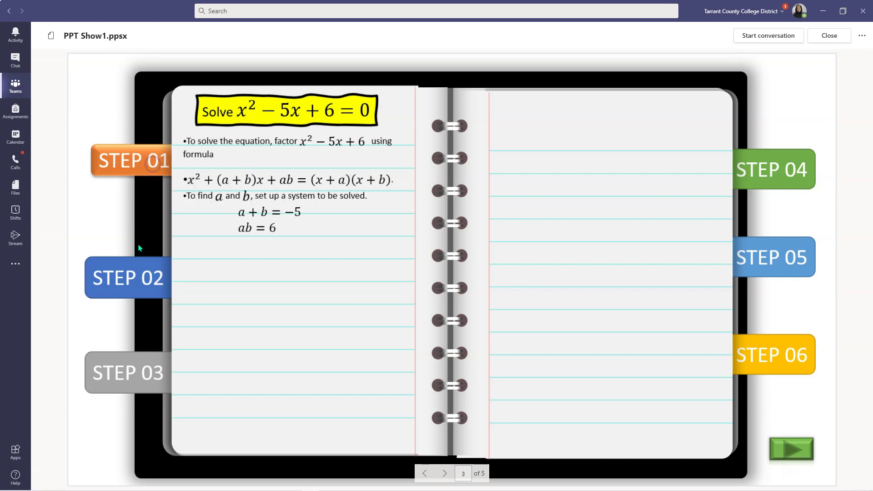
left_click(124, 281)
left_click(111, 369)
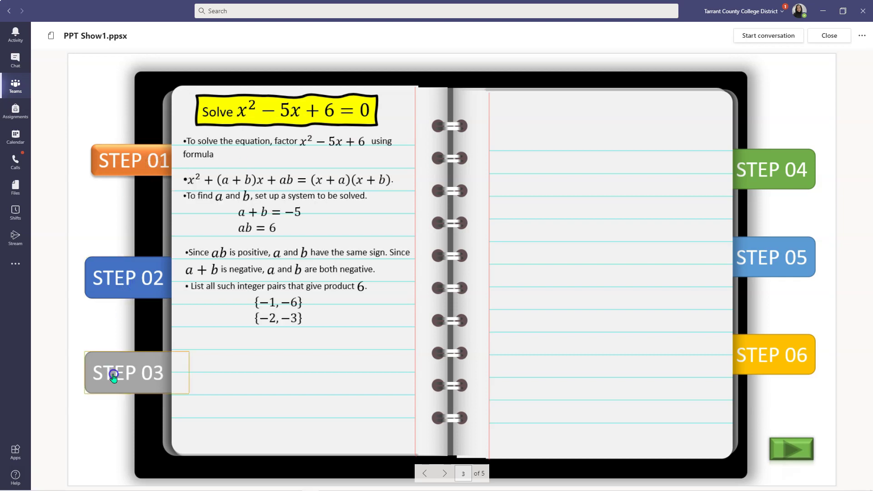
left_click(784, 168)
left_click(785, 255)
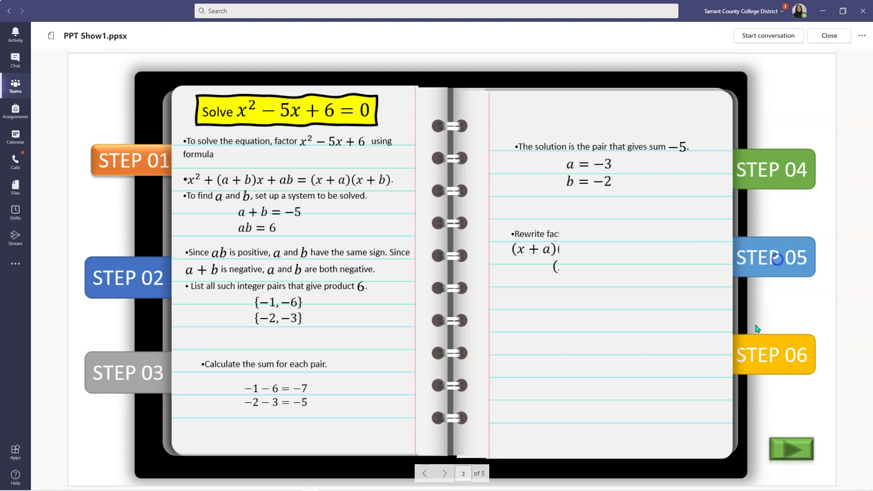
left_click(762, 352)
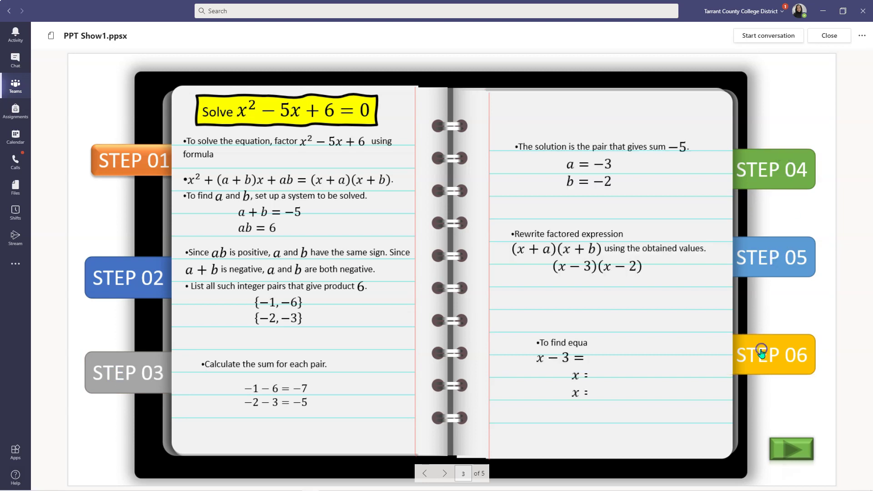
left_click(791, 450)
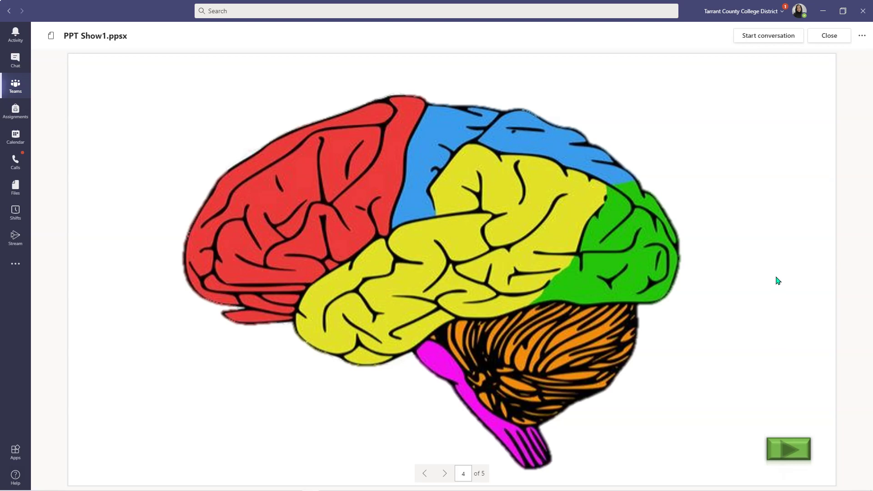
- Reveal the callouts for the occipital, parietal, frontal and temporal lobes, the brainstem and the cerebellum, and advance to slide 5
left_click(659, 279)
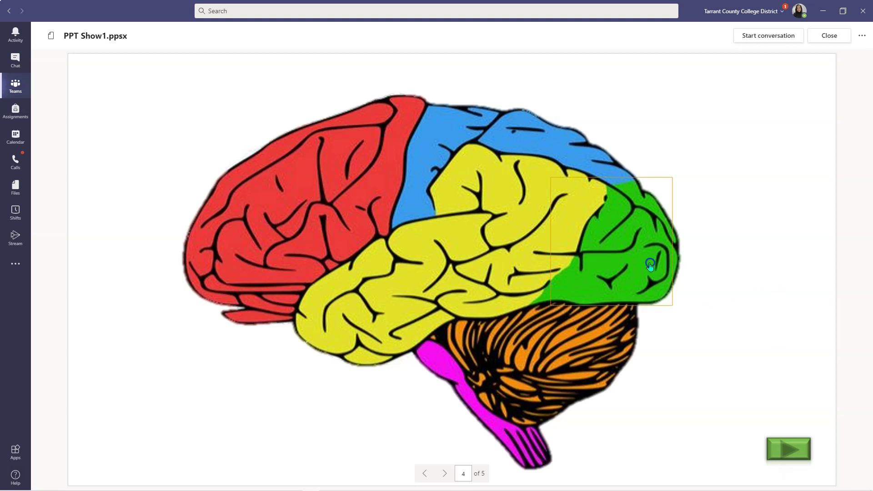
left_click(553, 134)
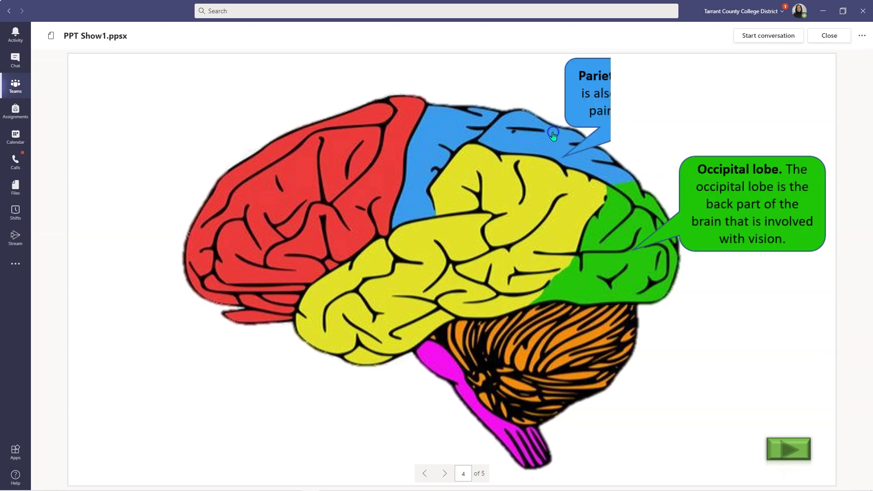
left_click(300, 150)
left_click(317, 315)
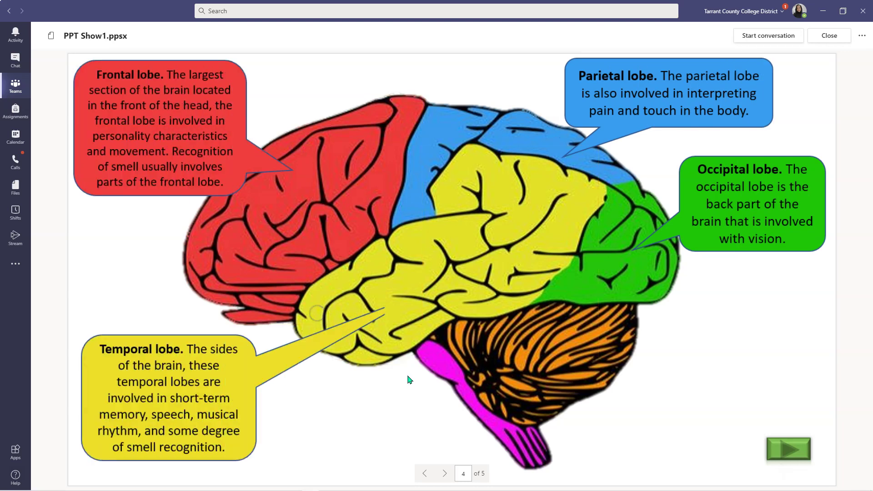
left_click(431, 367)
left_click(589, 349)
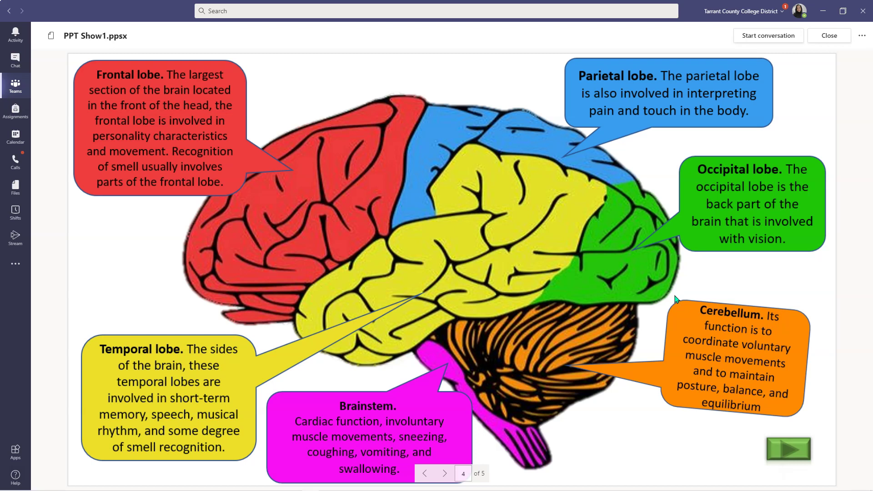
left_click(790, 454)
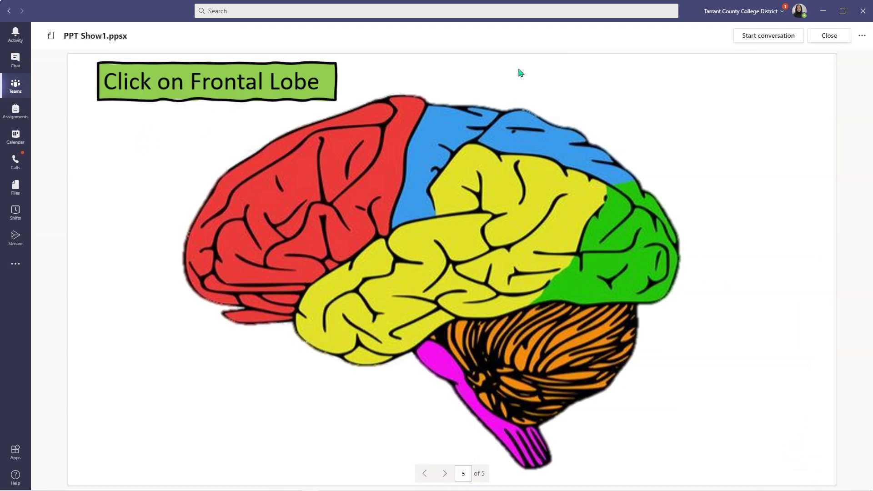
- Test the Frontal Lobe question by choosing the green, orange and magenta brain regions before choosing the red one
left_click(626, 242)
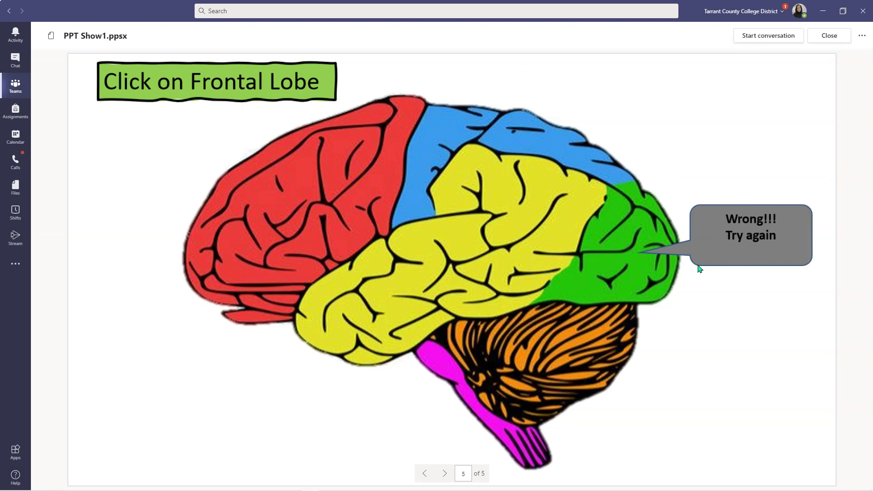
left_click(583, 359)
left_click(437, 375)
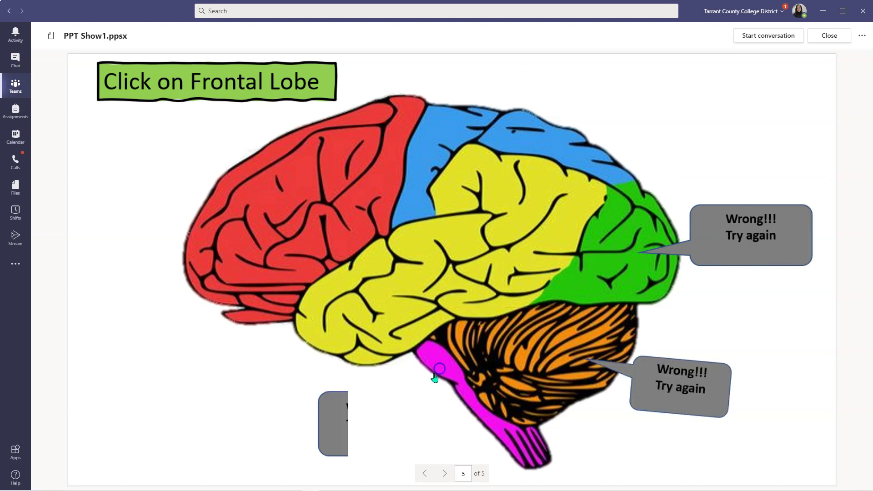
left_click(216, 213)
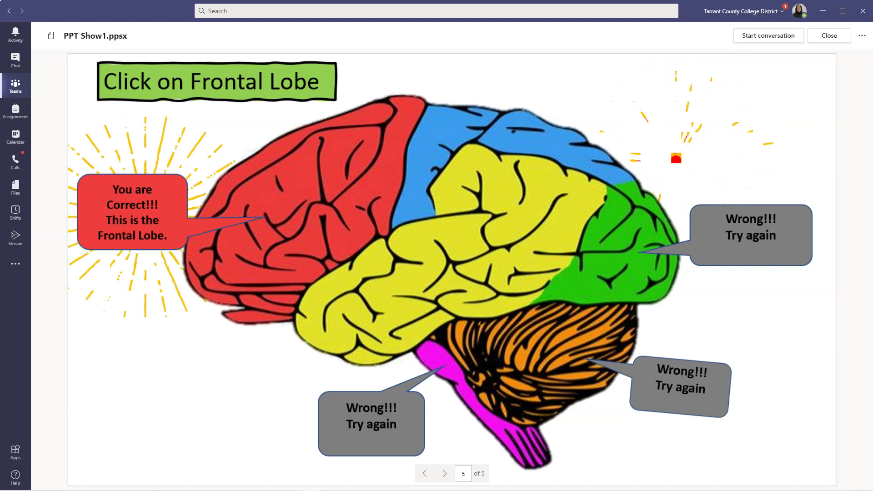
- Switch to PowerPoint and save PPT Show1 to the Desktop as a PowerPoint Show (*.ppsx), replacing the existing file
mouse_move(159, 486)
left_click(138, 463)
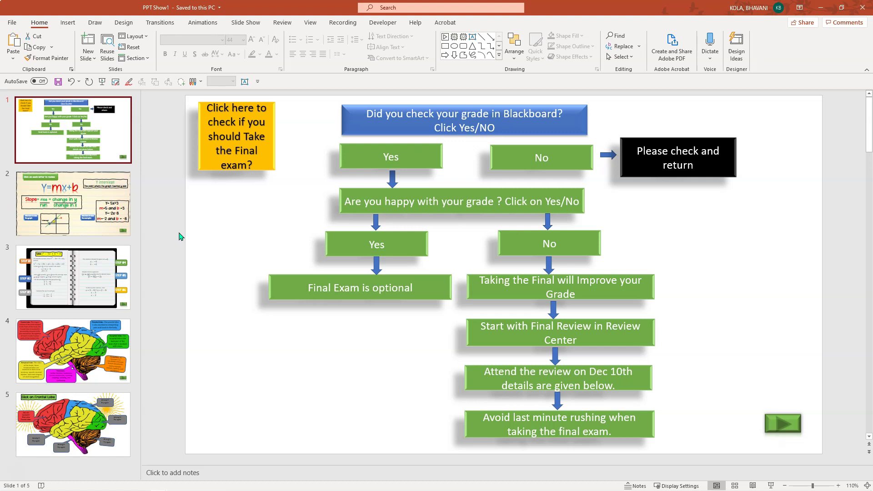
left_click(11, 20)
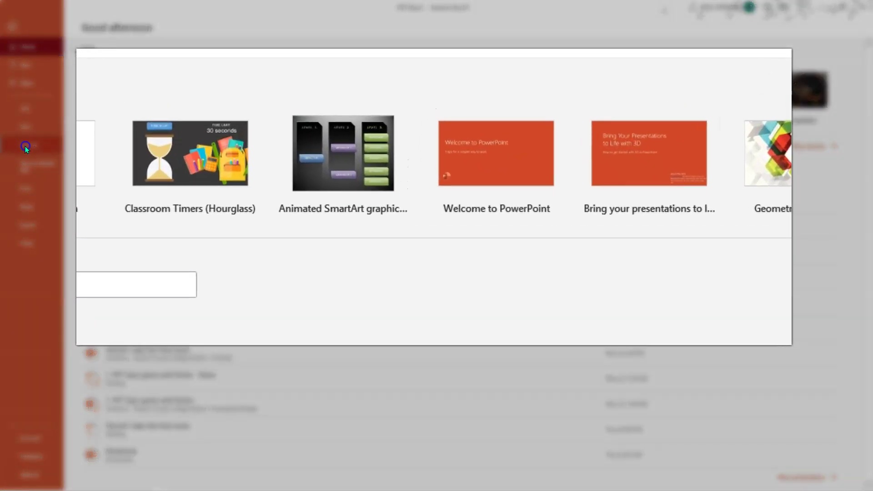
left_click(25, 146)
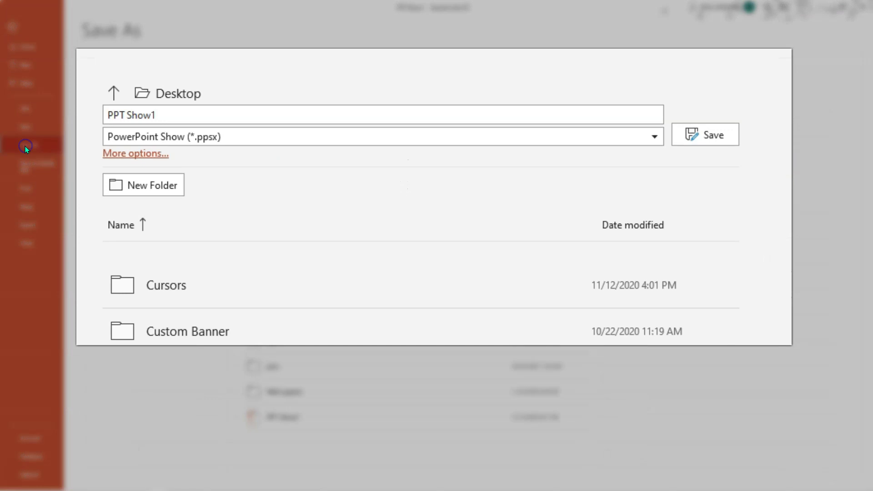
left_click(655, 136)
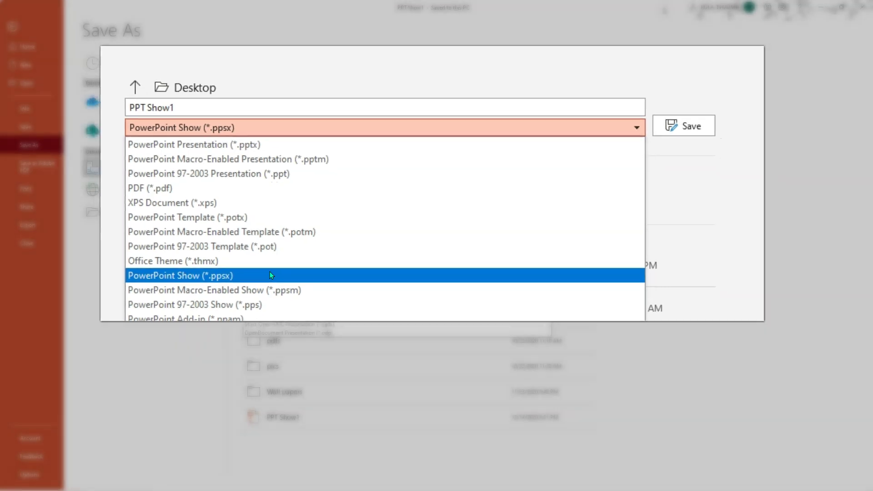
left_click(258, 296)
left_click(705, 135)
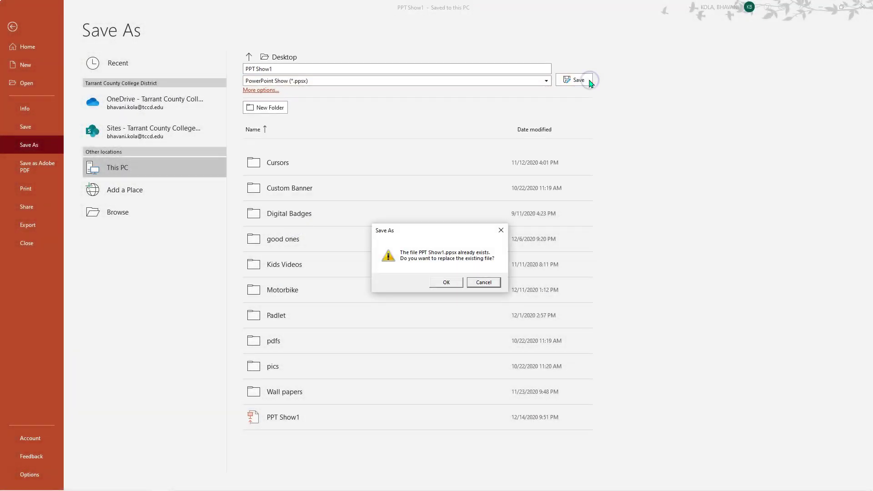
left_click(437, 284)
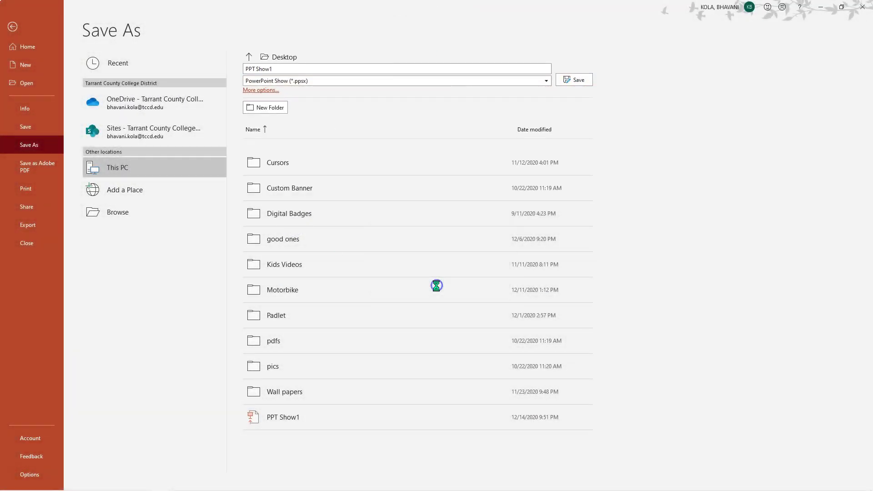
- Switch to Teams and, in the Math cafe channel's SharePoint file library, open the access management for PPT Show1.ppsx
mouse_move(228, 486)
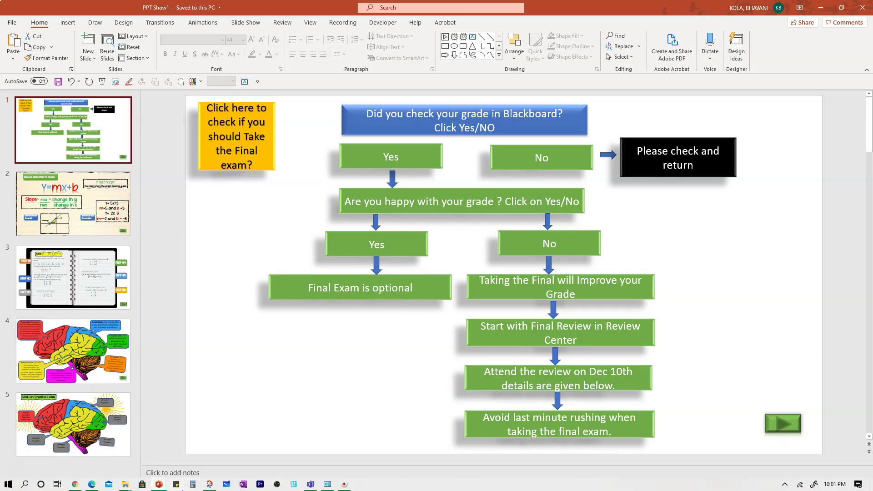
left_click(307, 485)
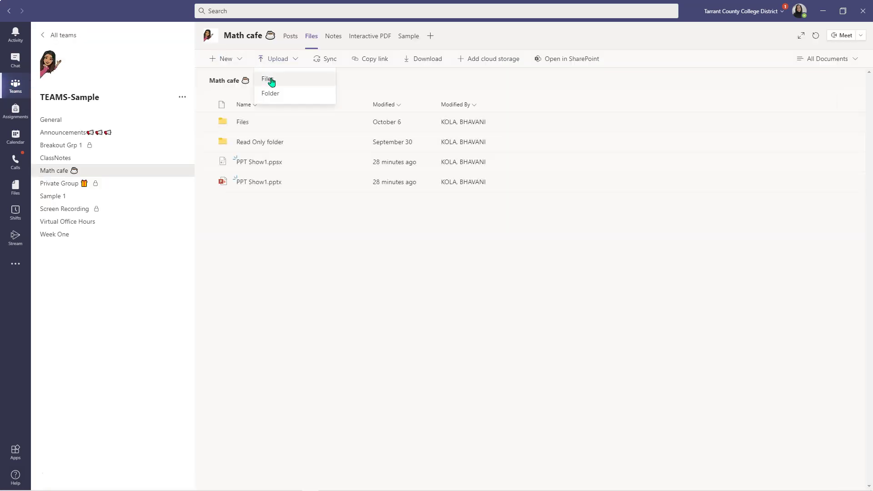
left_click(298, 231)
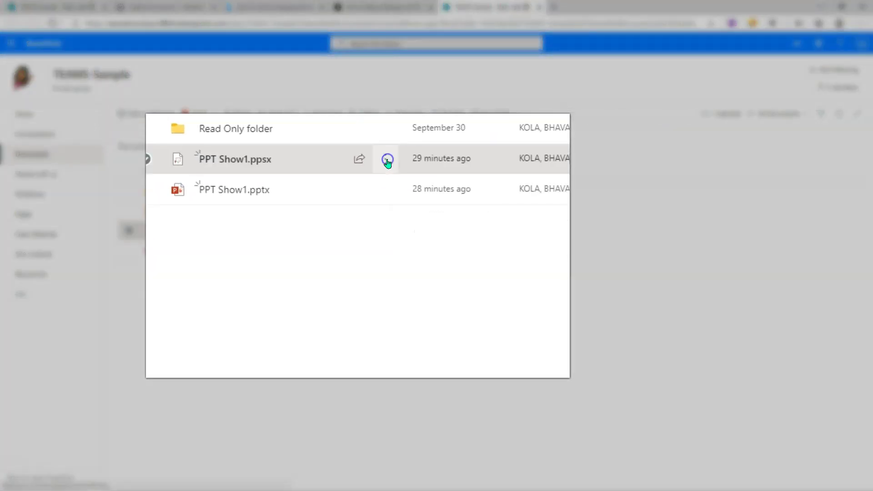
left_click(283, 230)
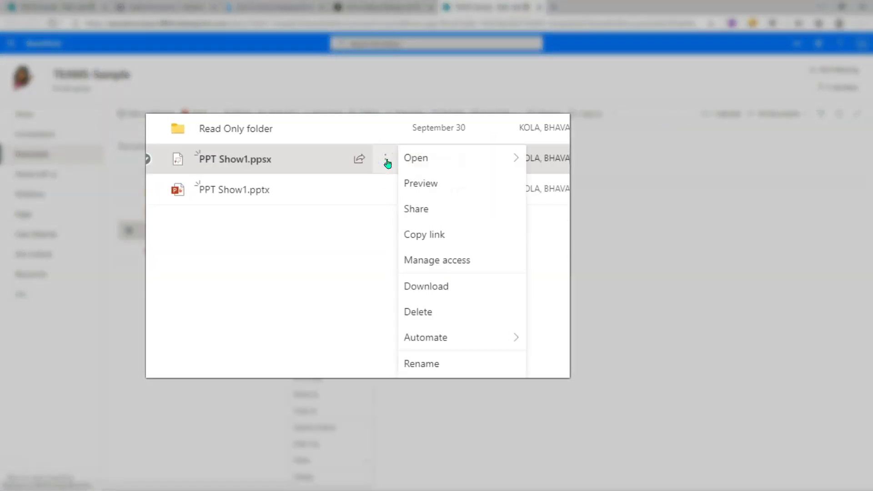
left_click(427, 260)
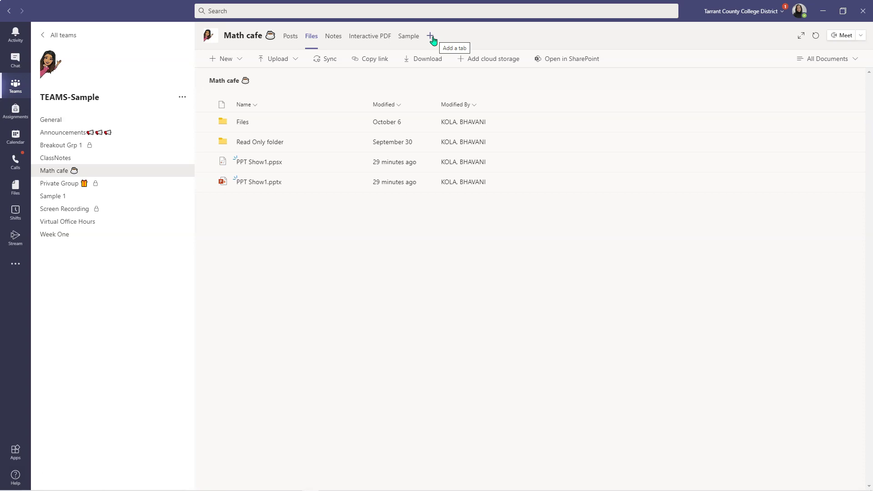
- Pin PPT Show1.ppsx to the top of the Math cafe channel's files in Teams
left_click(207, 163)
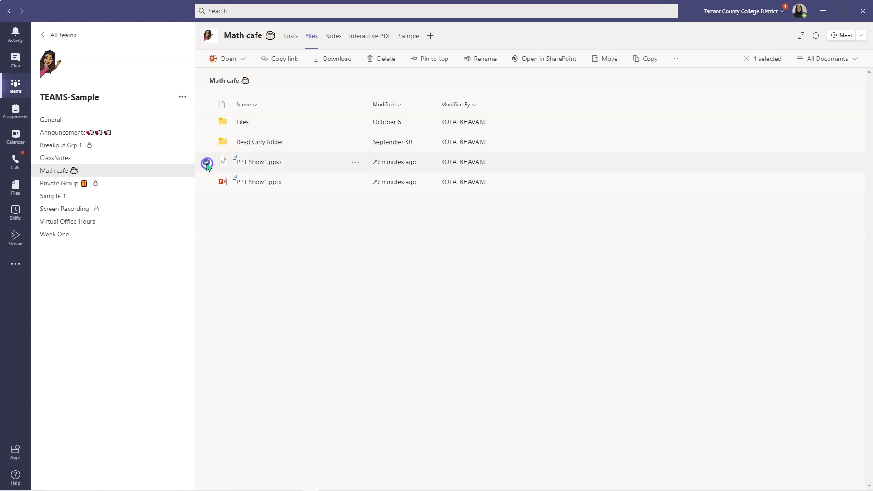
left_click(415, 66)
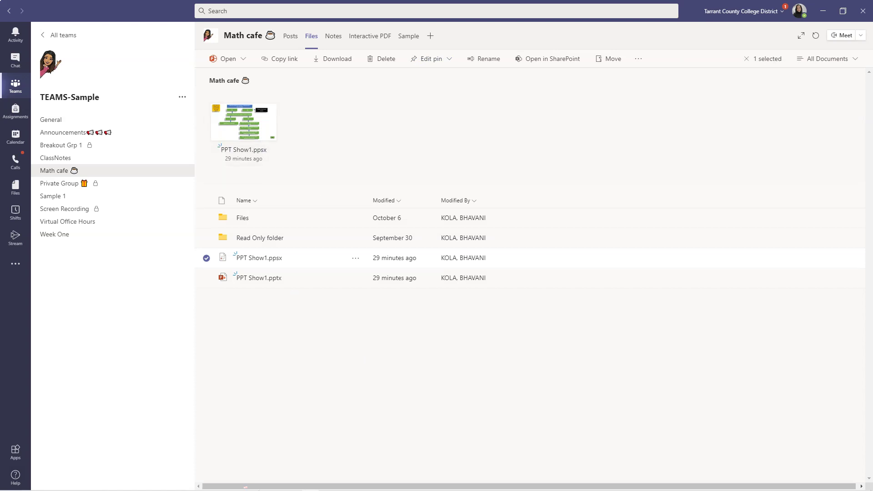
- Post a new conversation in the Math cafe channel with the message "Practice quiz" and a link to the channel's PPT Show1.ppsx
left_click(290, 36)
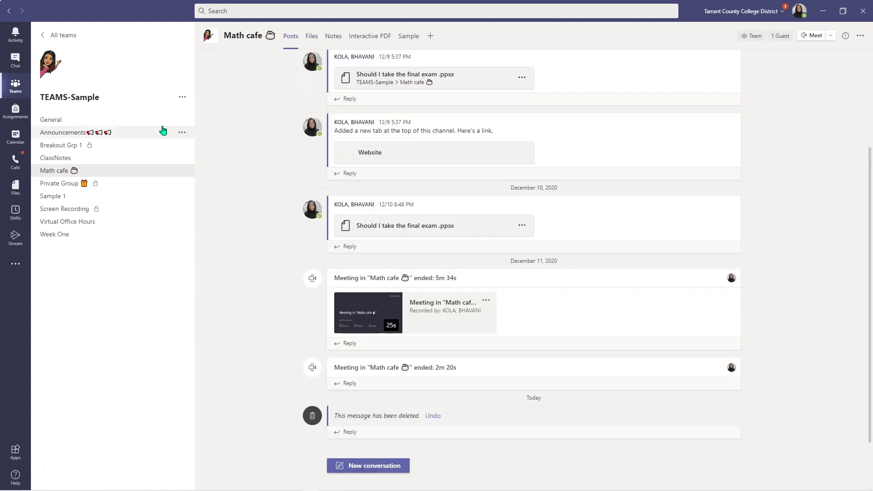
left_click(357, 465)
left_click(353, 480)
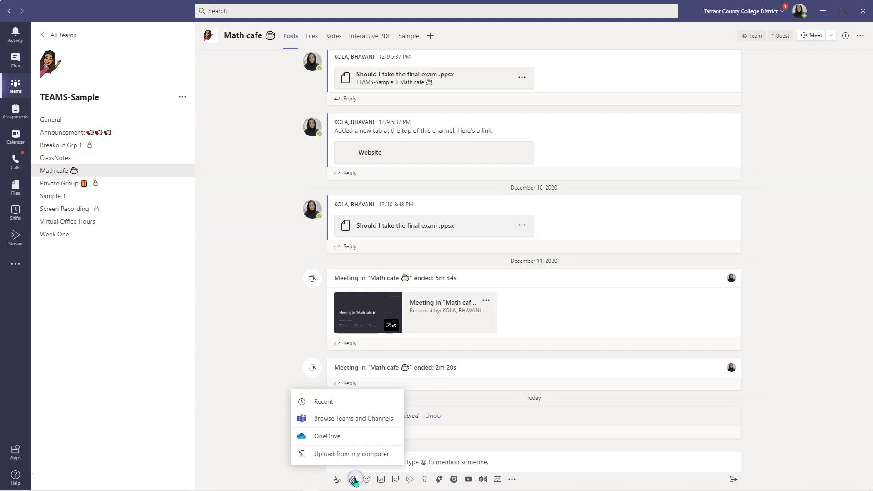
left_click(344, 417)
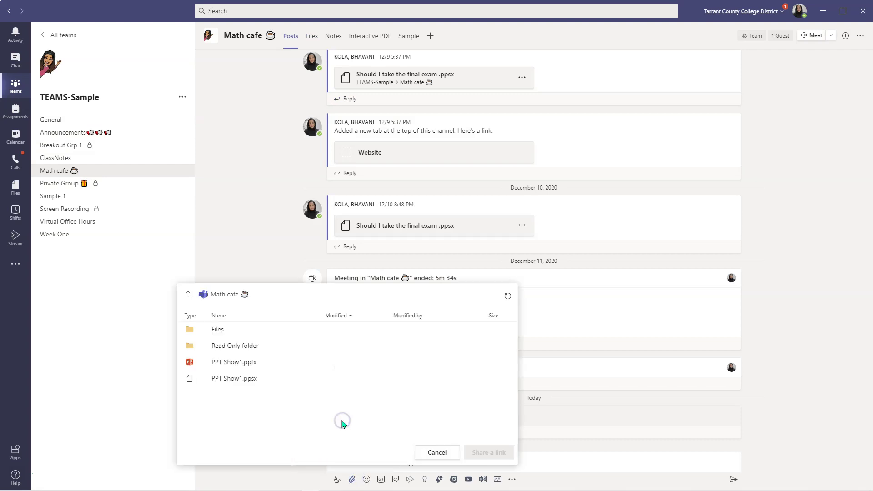
left_click(243, 380)
left_click(489, 453)
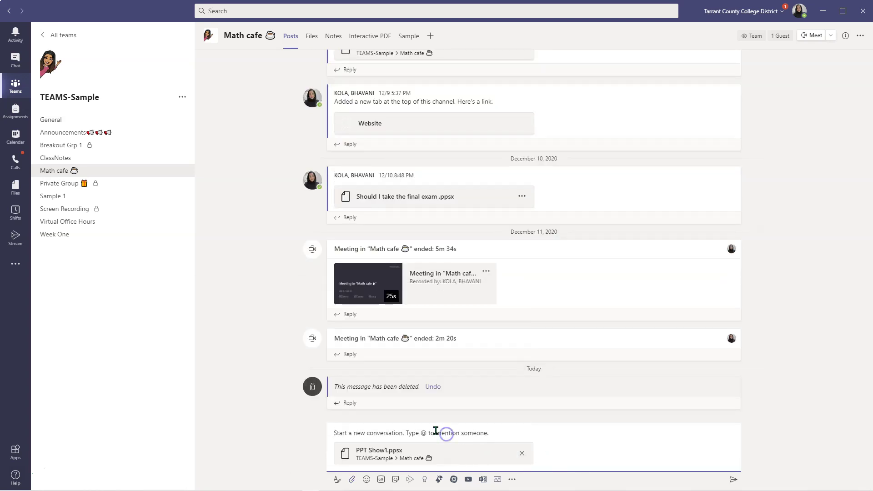
type("Practice quiz")
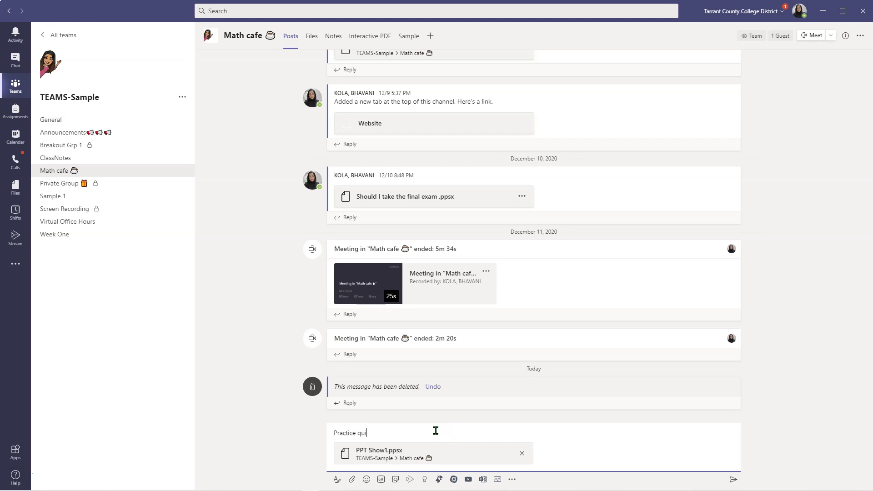
left_click(733, 479)
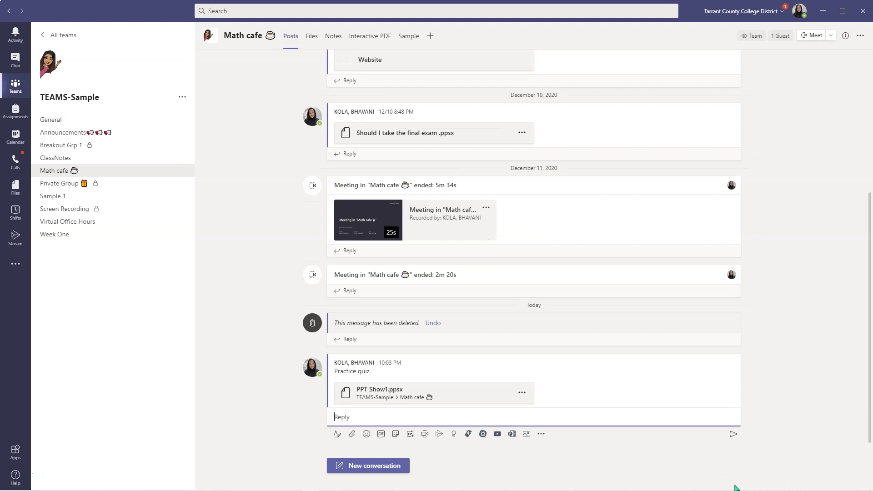
- Open PPT Show1.ppsx from the channel post, reveal steps 01 and 02 on slide 3, and advance to slide 4
left_click(403, 391)
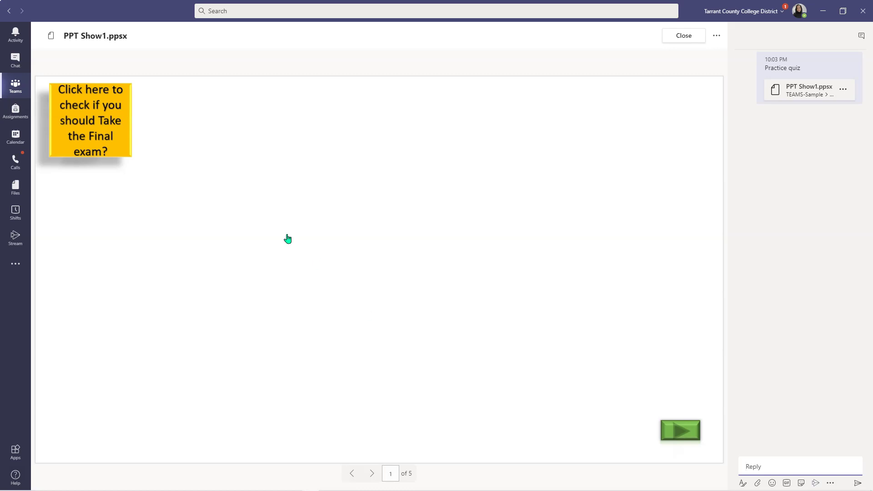
left_click(674, 388)
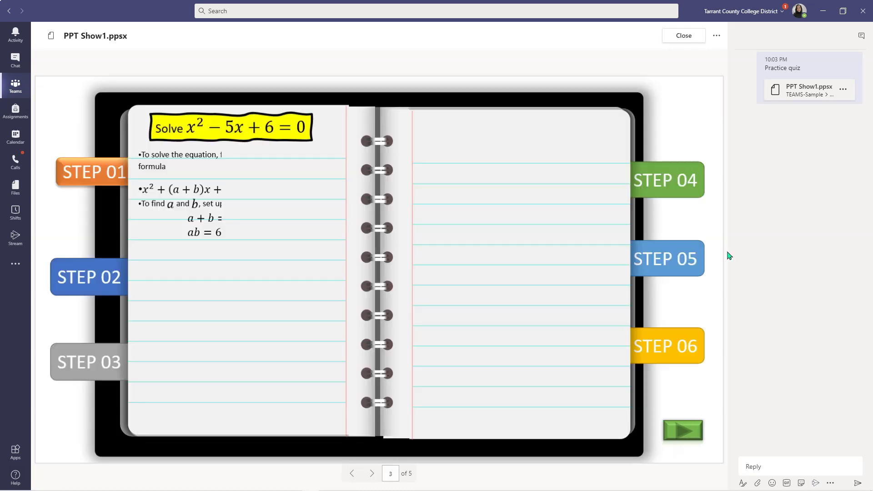
left_click(101, 284)
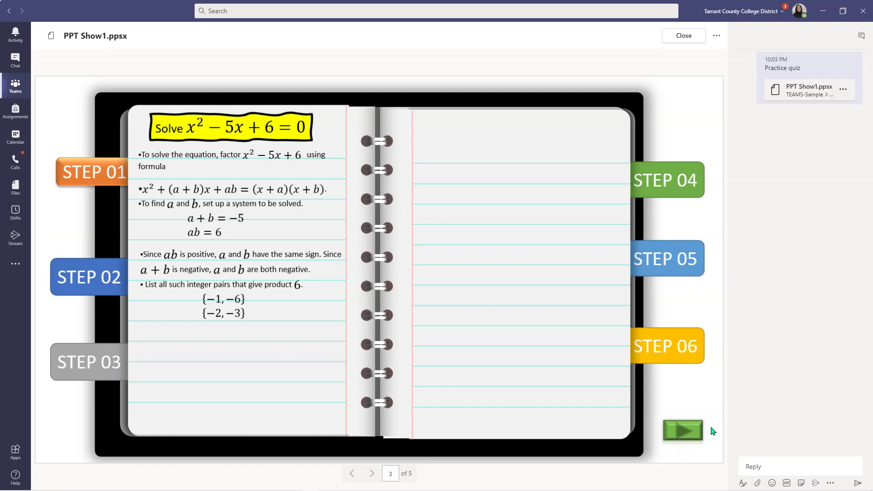
left_click(683, 438)
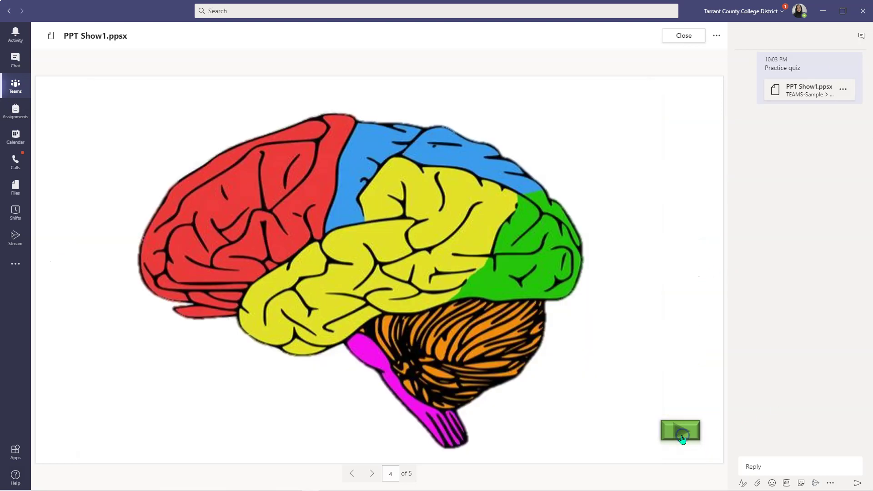
- Reveal the callouts for the occipital lobe, cerebellum, frontal lobe and parietal lobe on the brain slide
left_click(560, 263)
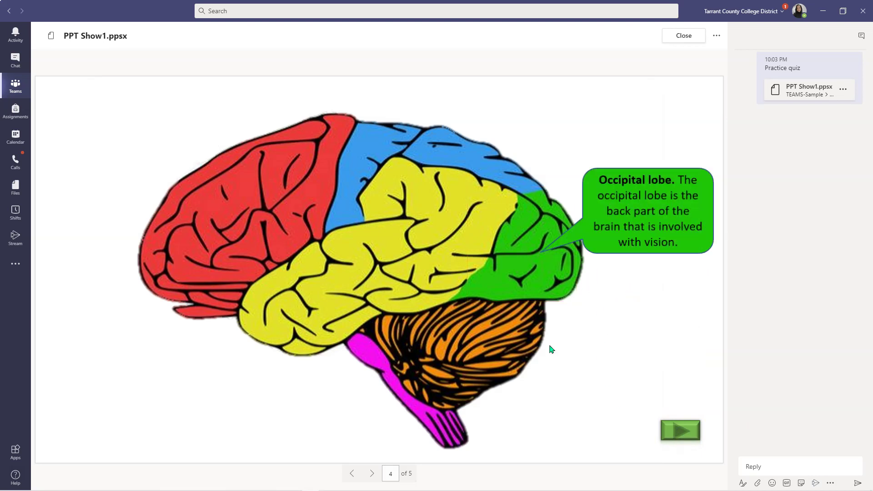
left_click(504, 366)
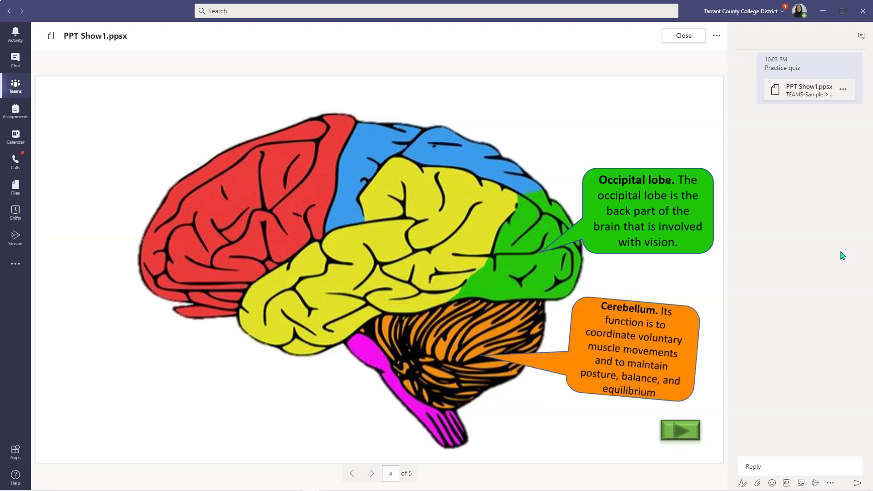
left_click(234, 219)
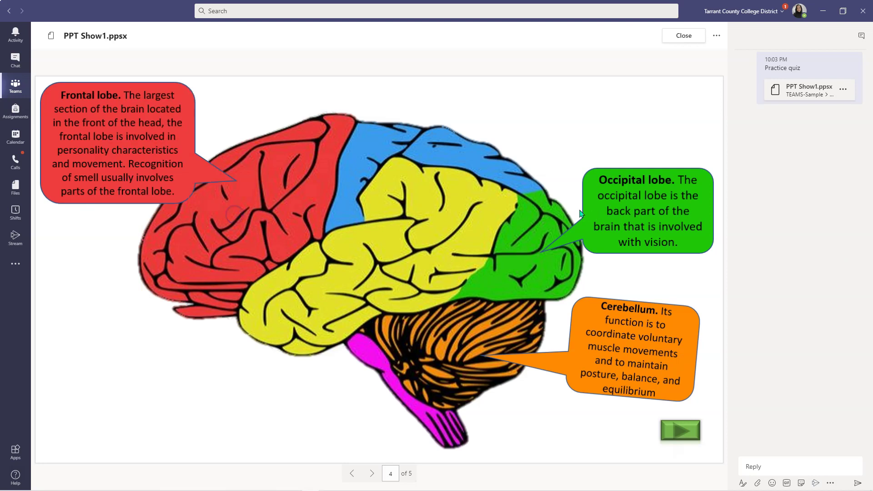
left_click(469, 164)
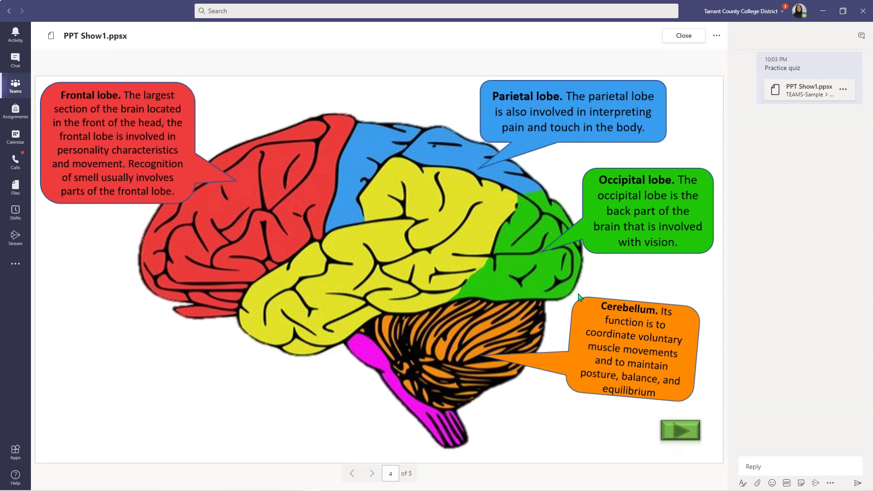